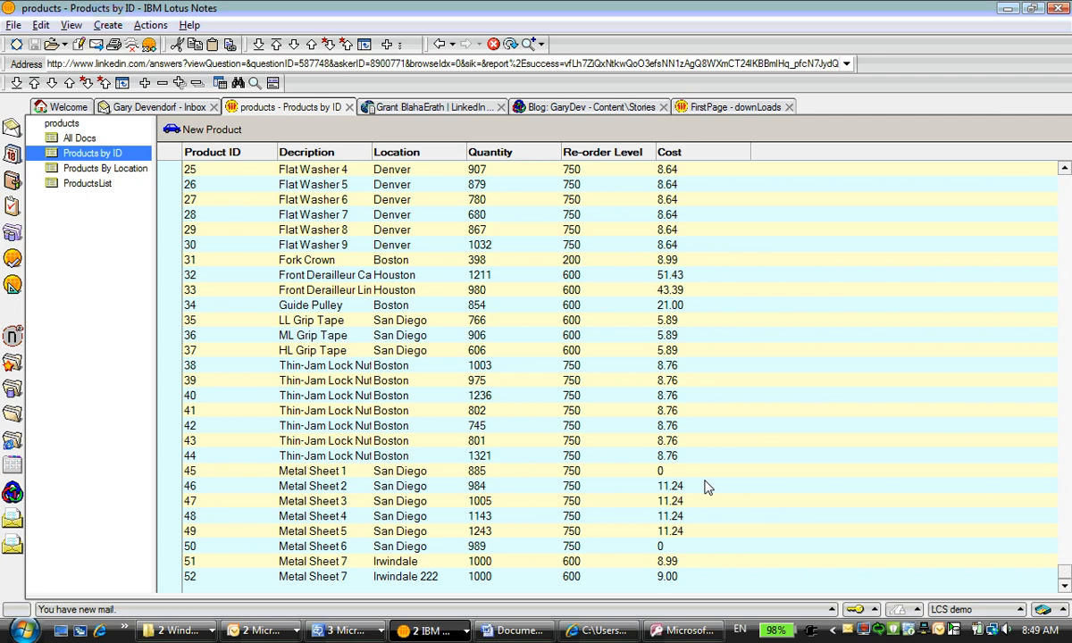
Switch to Internet Explorer and load the Products by ID view as XML, ending its address with ?readviewentries
left_click(587, 631)
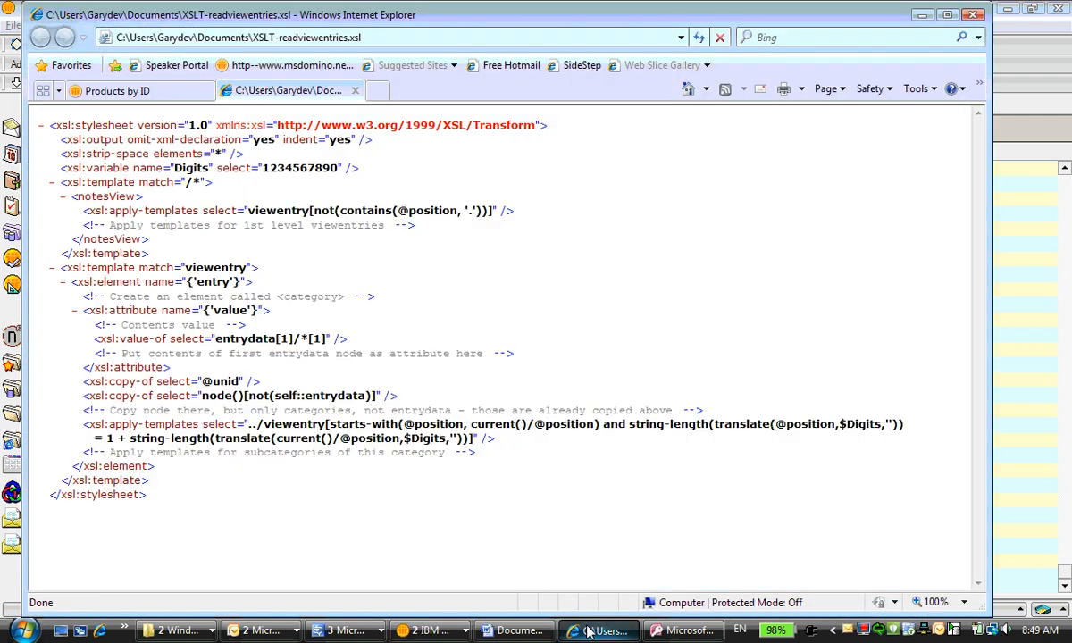
left_click(159, 94)
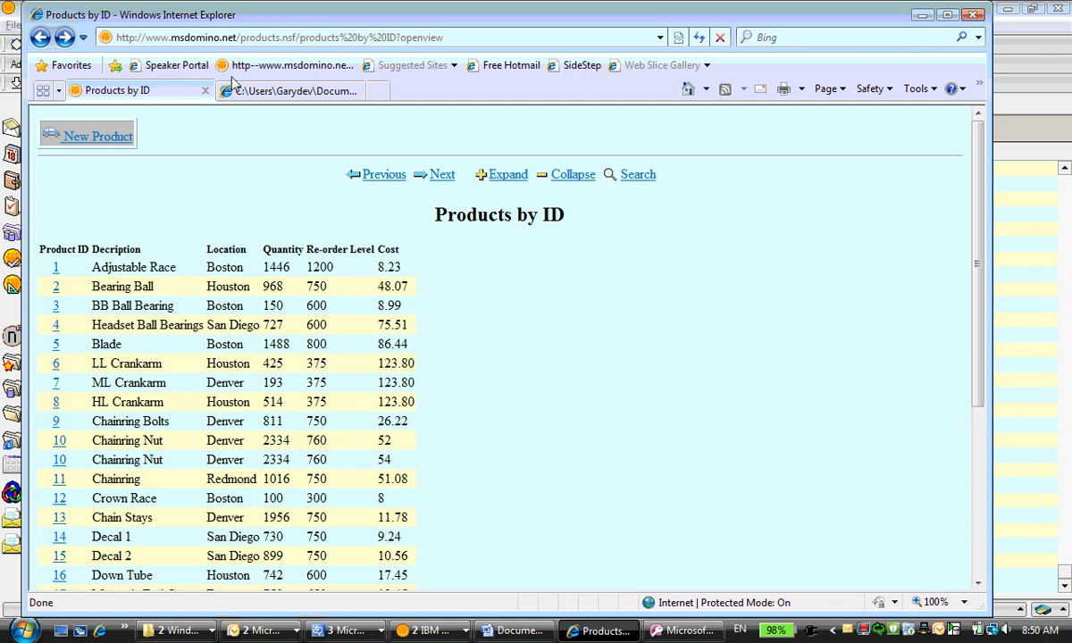
left_click(403, 41)
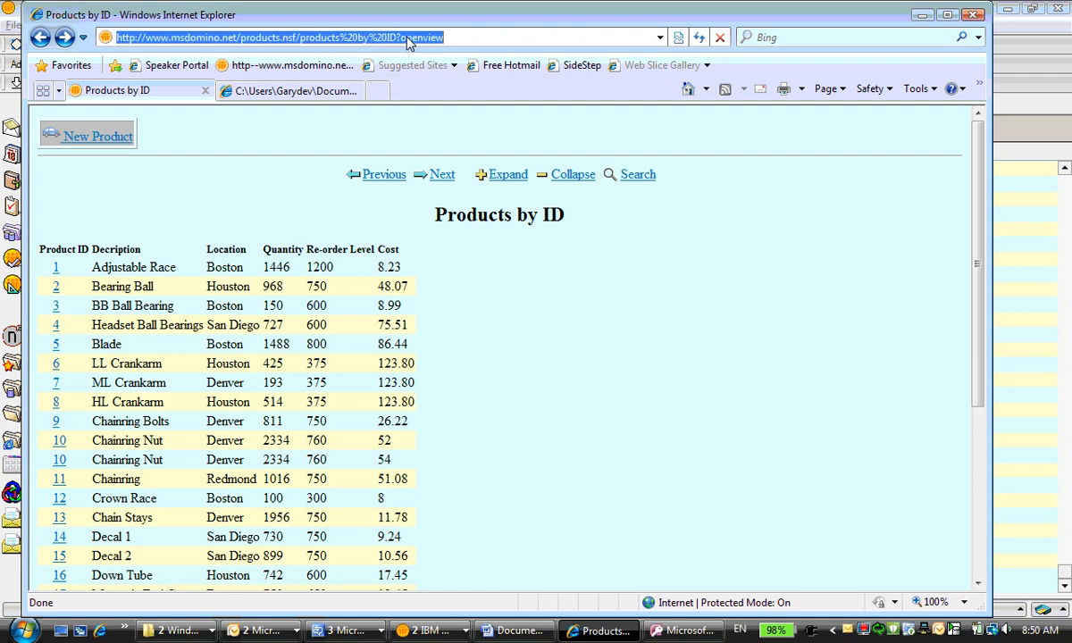
left_click(457, 37)
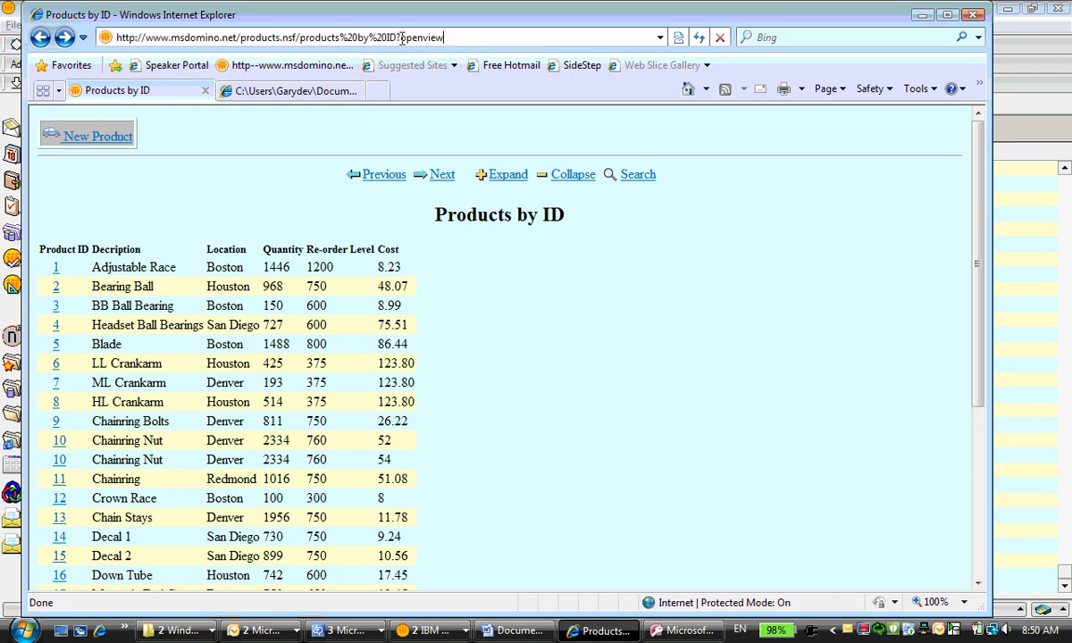
left_click_drag(401, 38, 443, 38)
type("read")
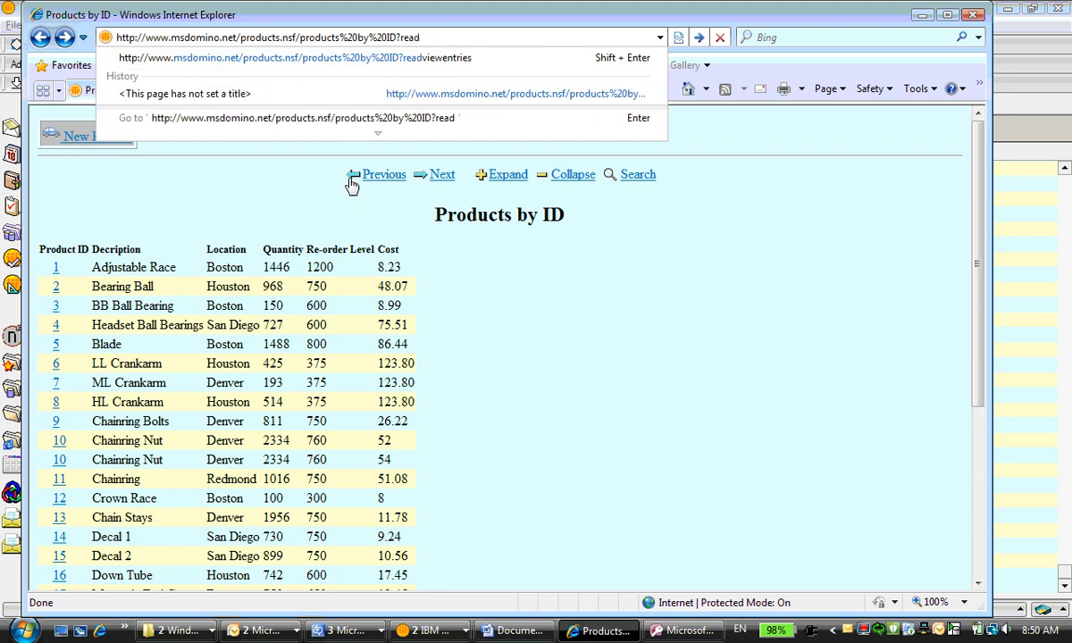
type("viewentr")
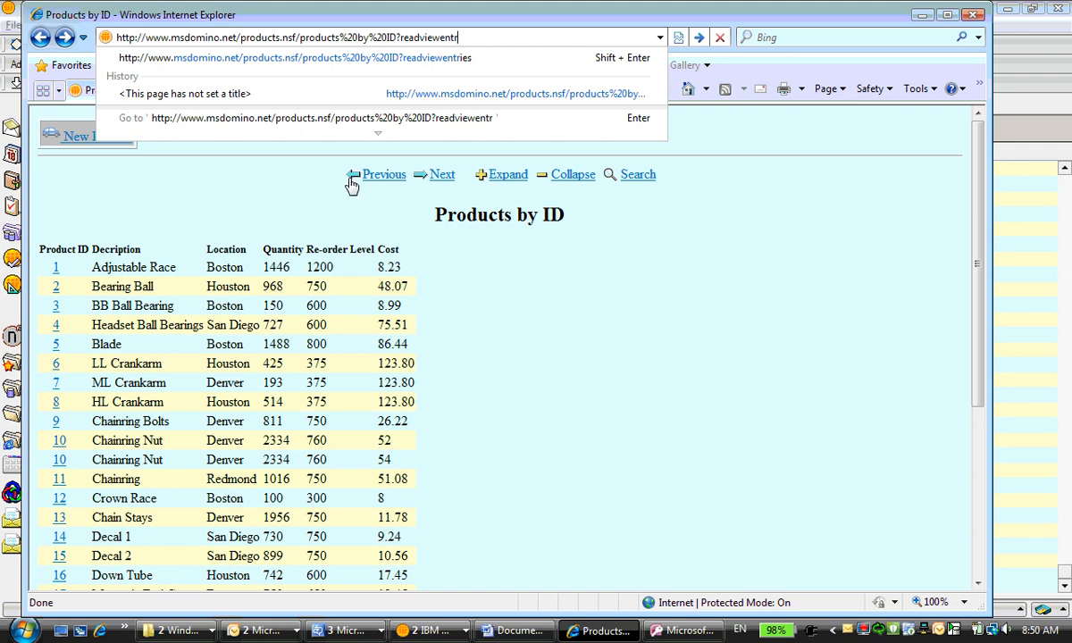
type("ies")
key("Return")
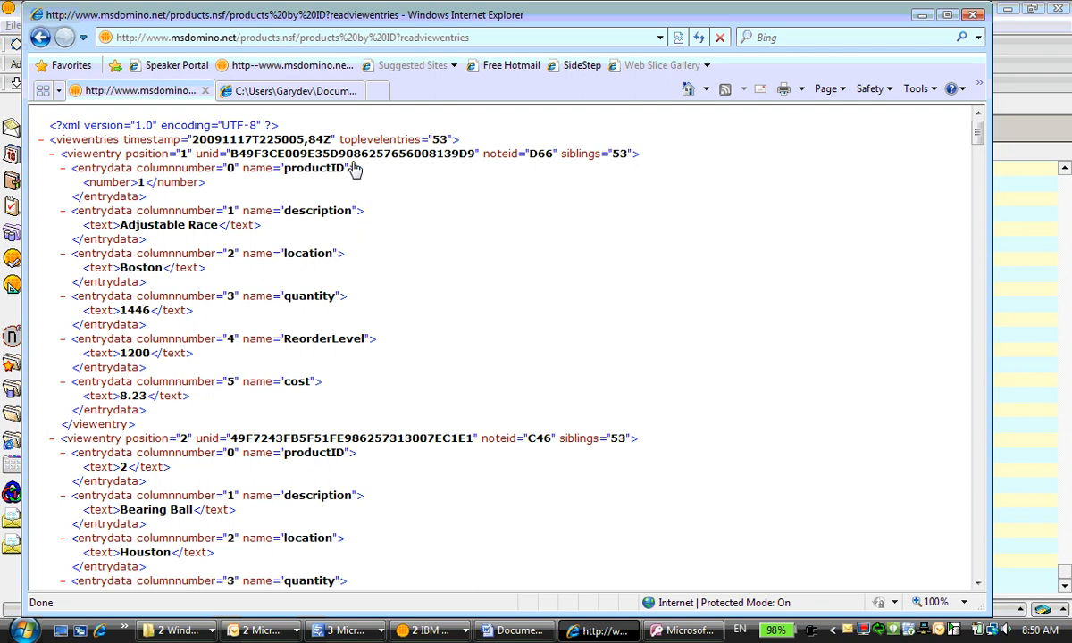
Copy the XML page's address, switch to Microsoft Access and use it as the source of an XML file import
left_click(432, 39)
key("ctrl+c")
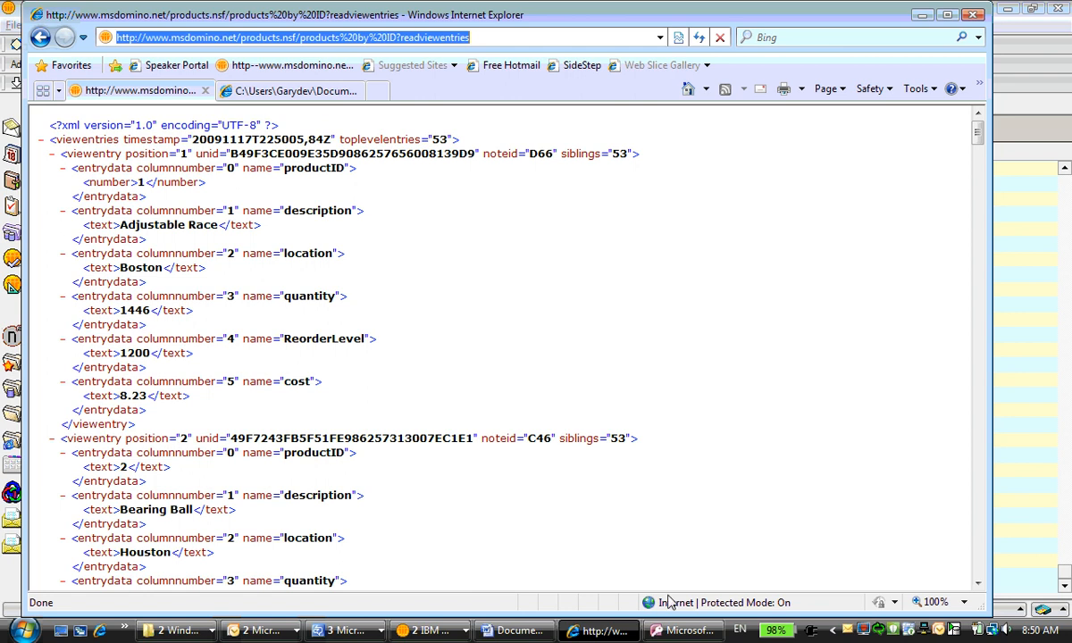
left_click(681, 631)
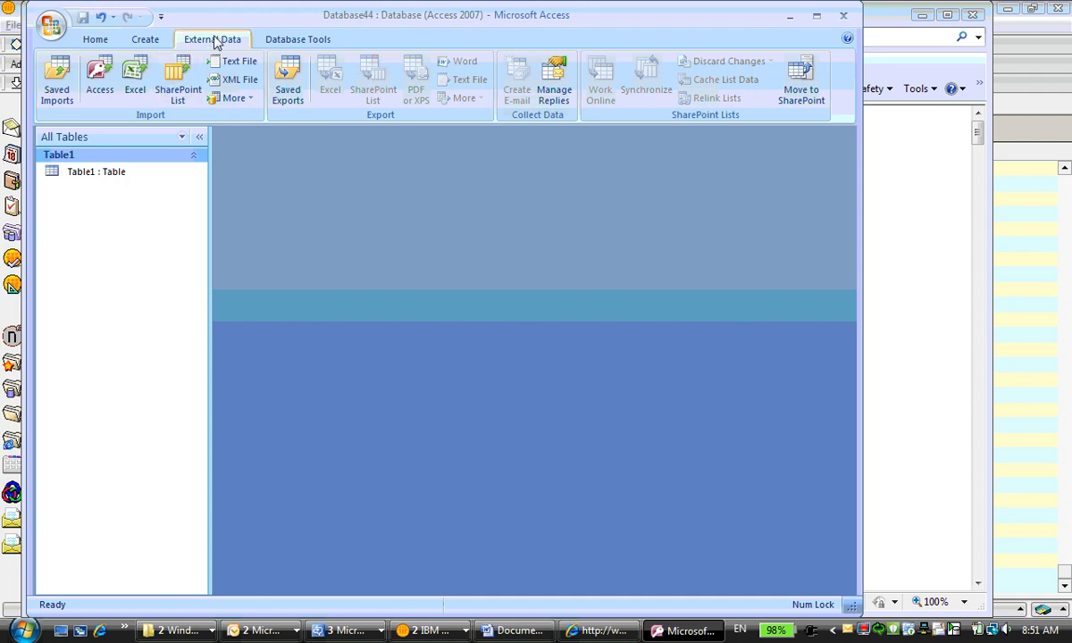
left_click(231, 80)
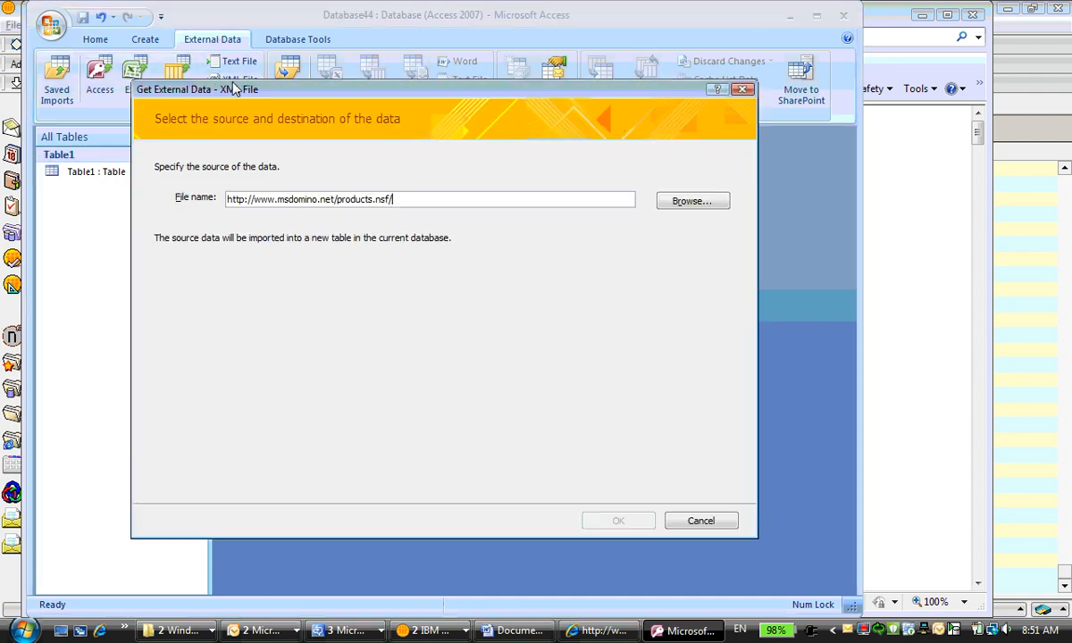
left_click_drag(382, 198, 215, 175)
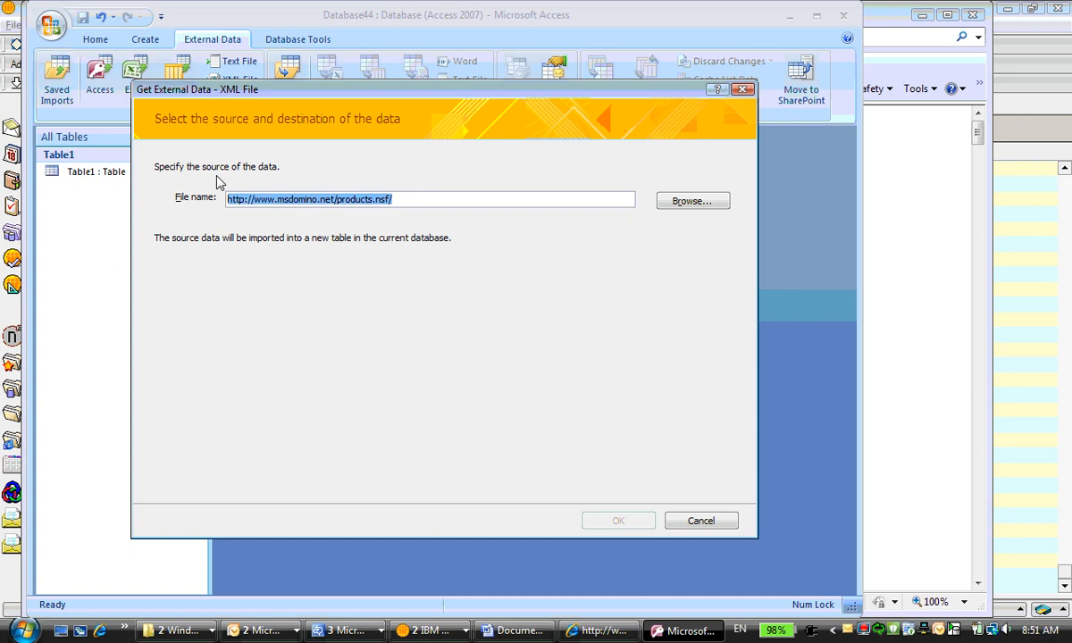
key("ctrl+v")
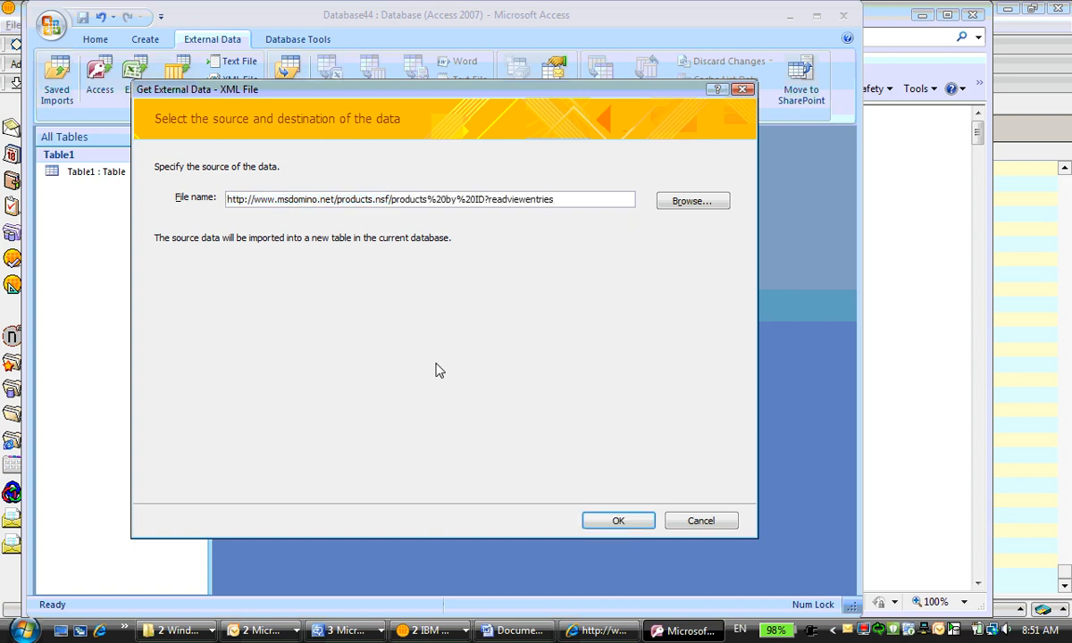
left_click(618, 521)
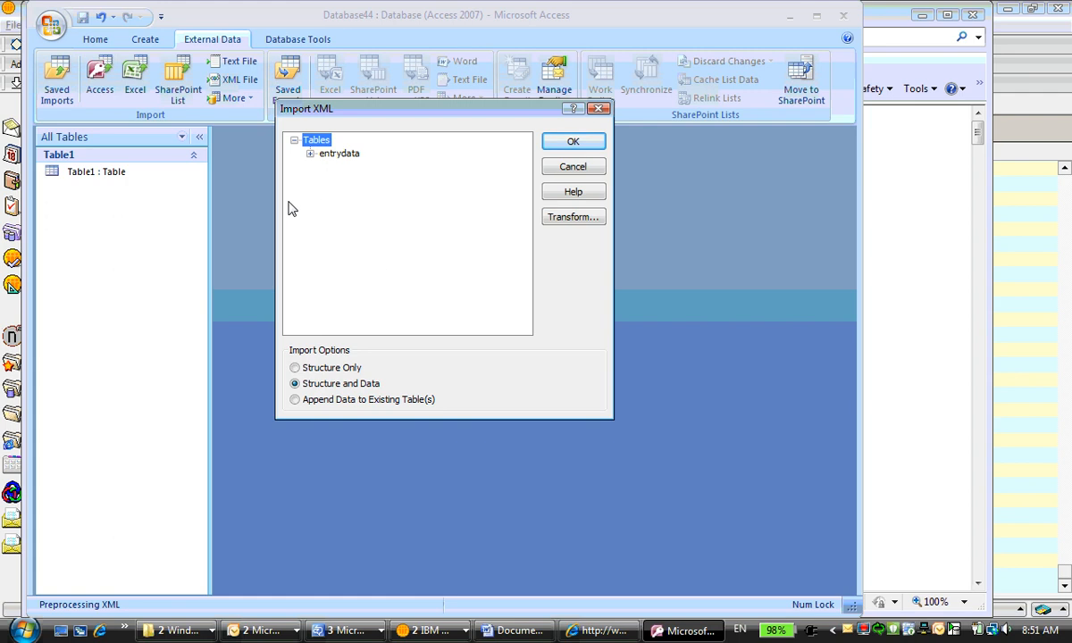
Inspect the entrydata table structure and apply the ReadViewEntries-XSLT-XML transform to the import
left_click(310, 154)
left_click(561, 219)
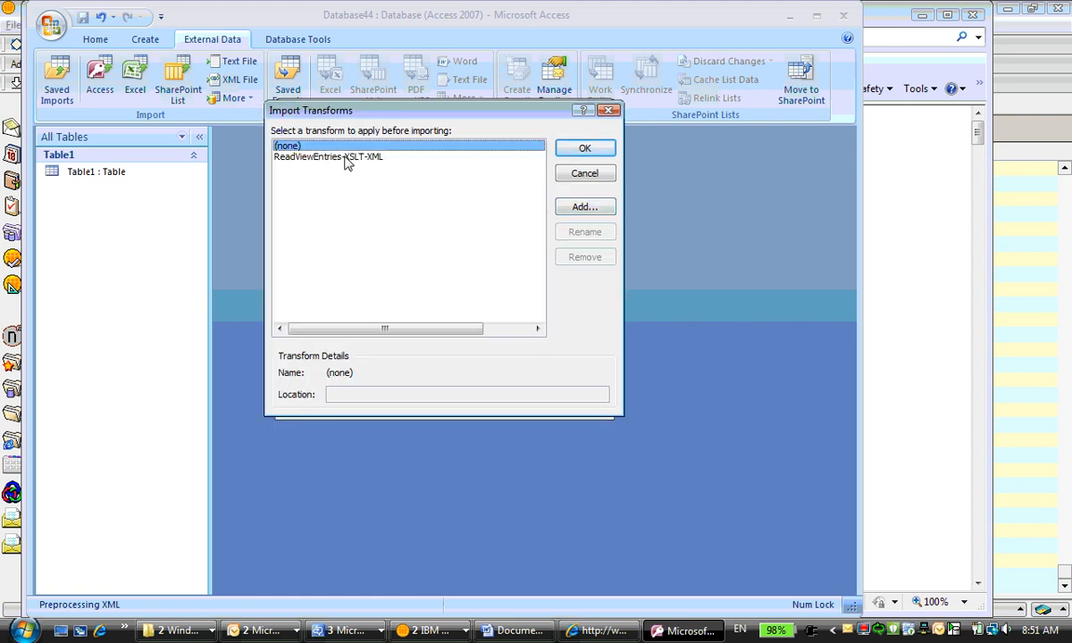
left_click(347, 158)
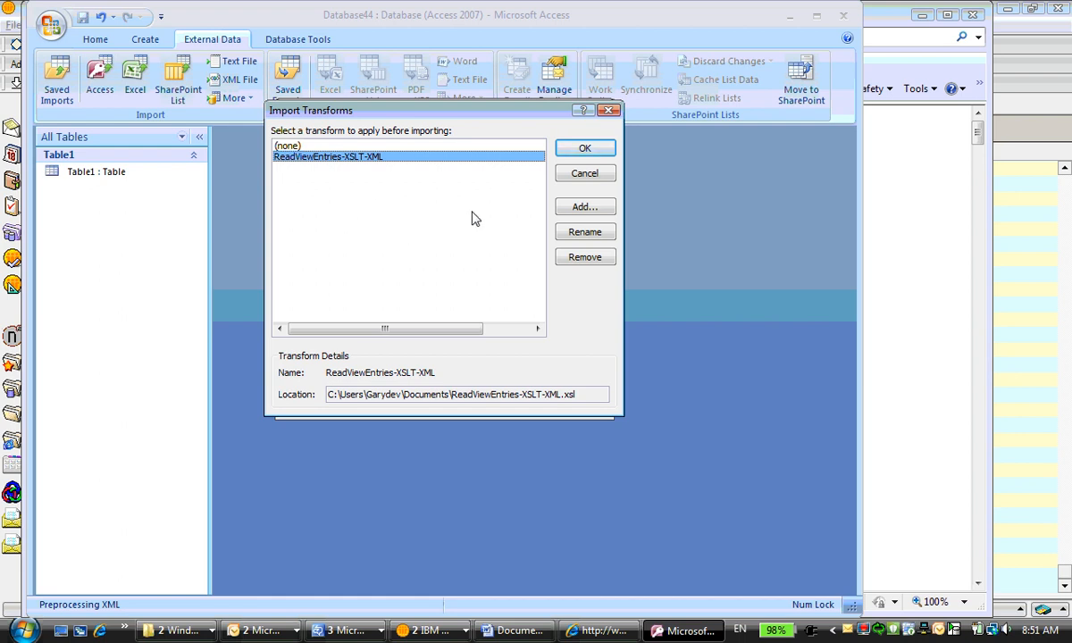
left_click(576, 150)
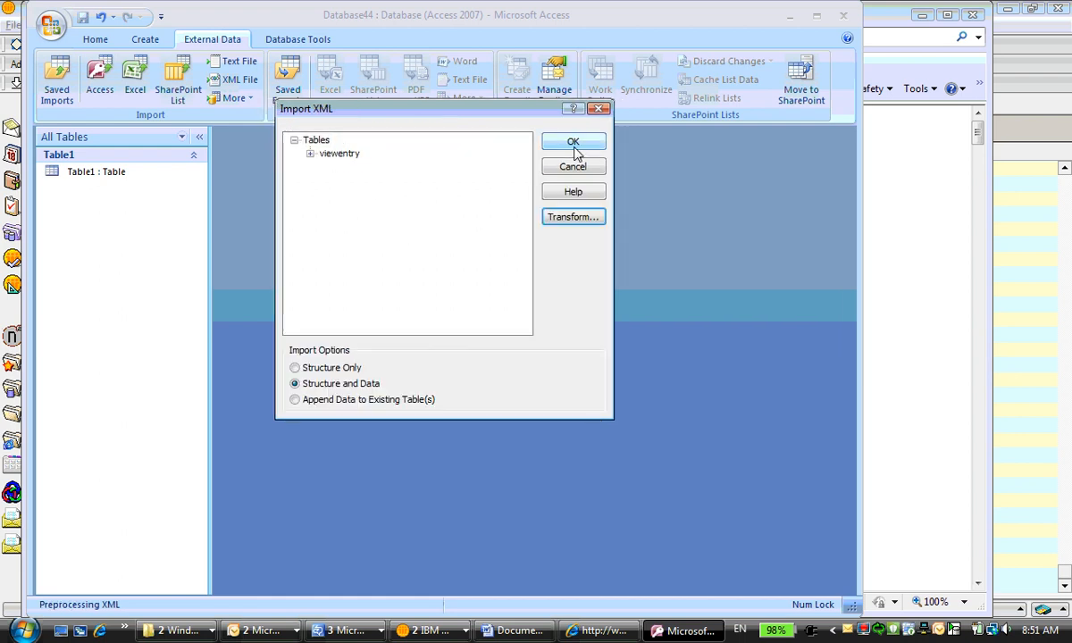
Check the viewentry fields and import the table's structure and data without saving the import steps
left_click(310, 154)
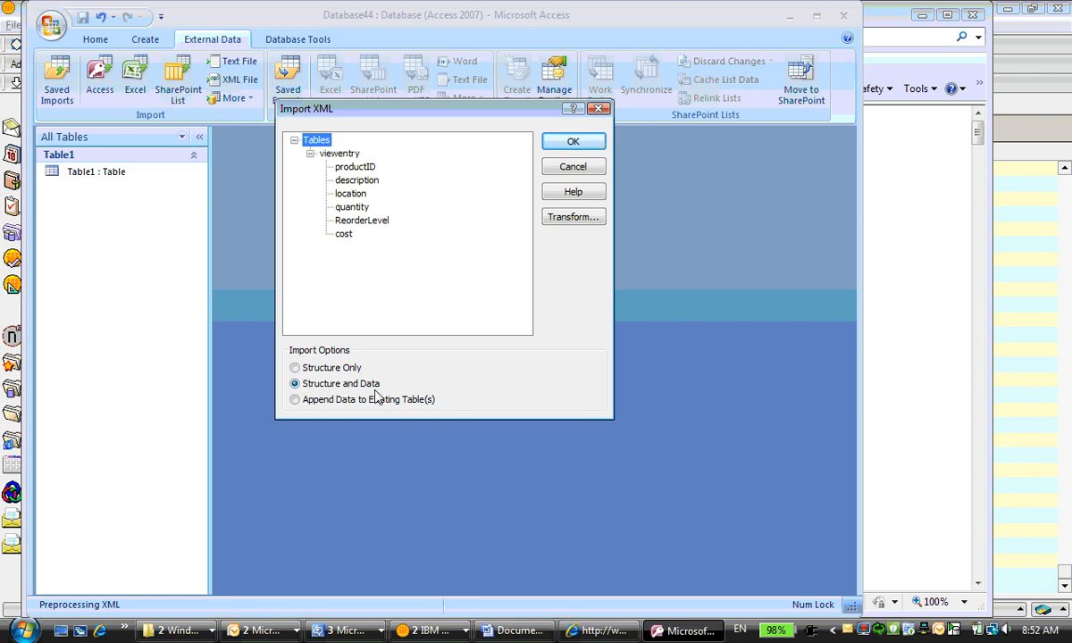
left_click(563, 141)
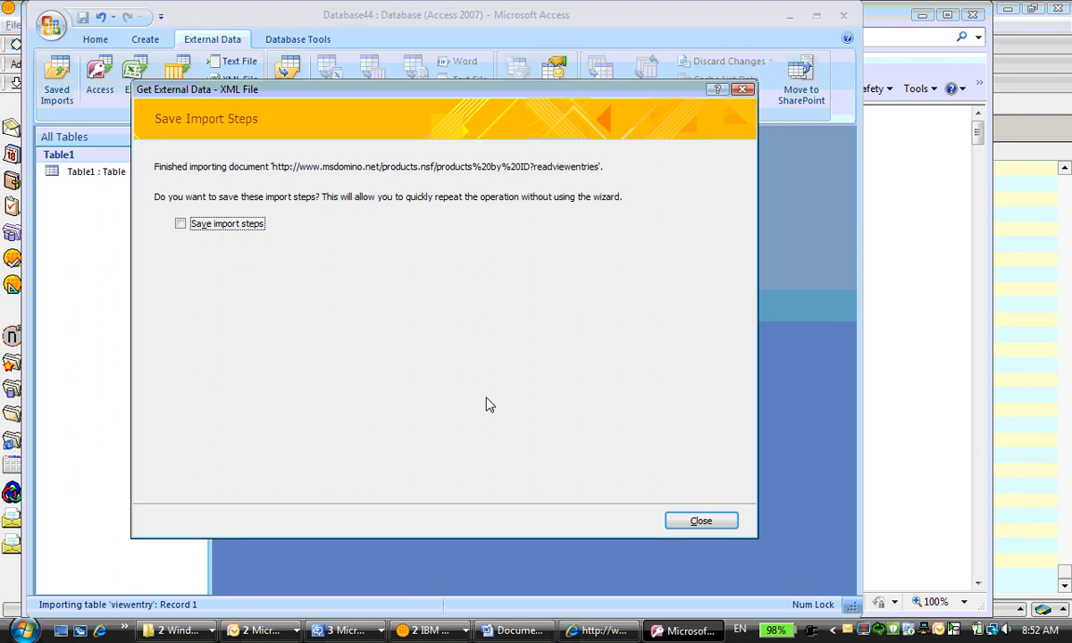
left_click(701, 522)
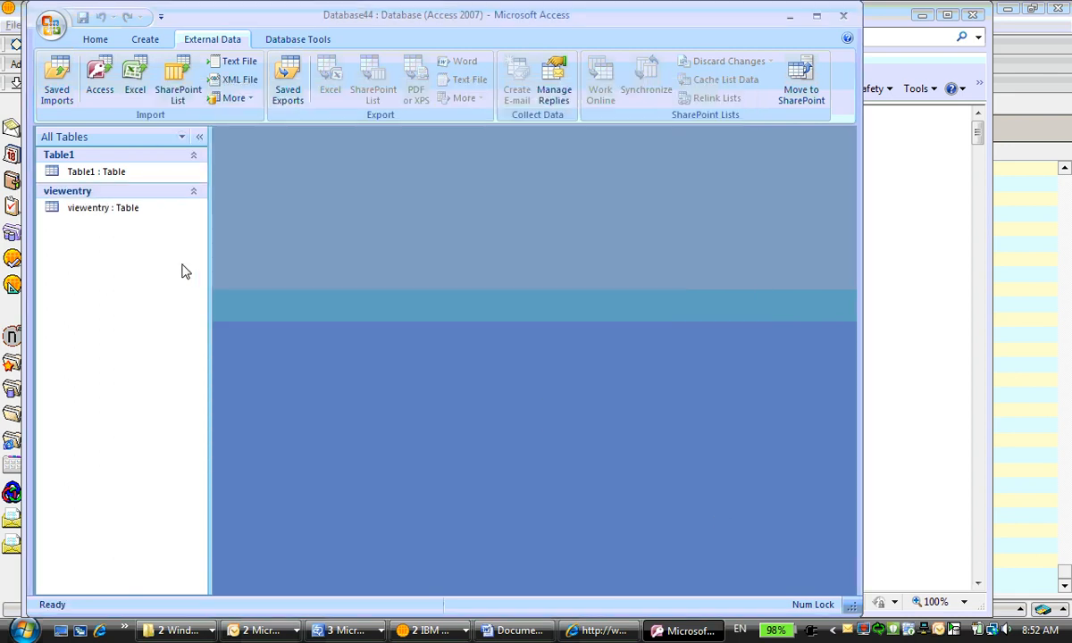
Open the imported viewentry table and look through its product records
double_click(92, 208)
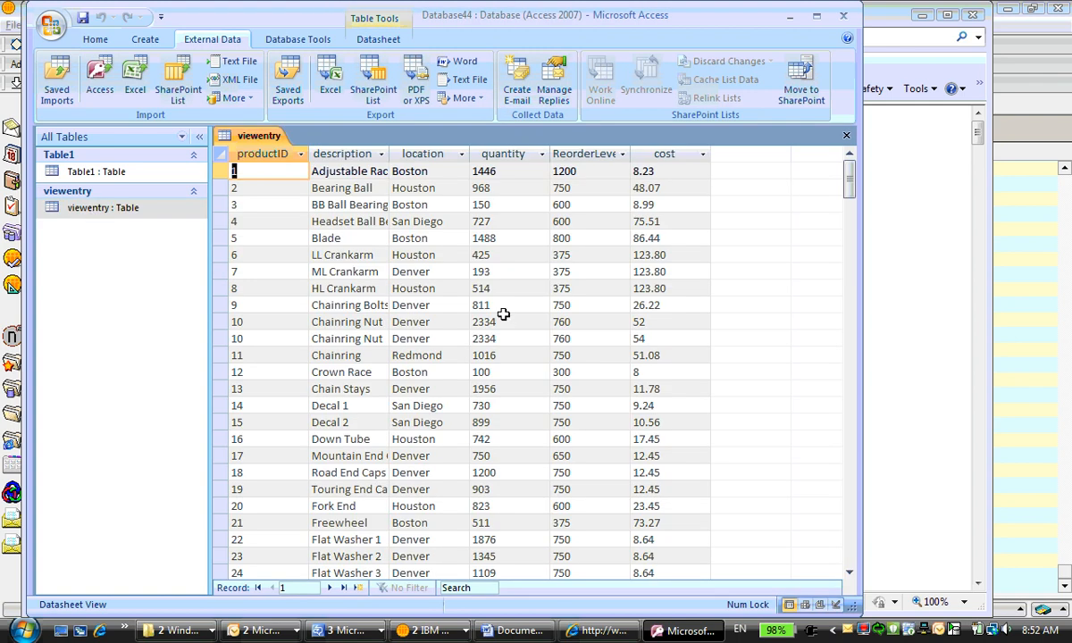
scroll(482, 300, "down", 4)
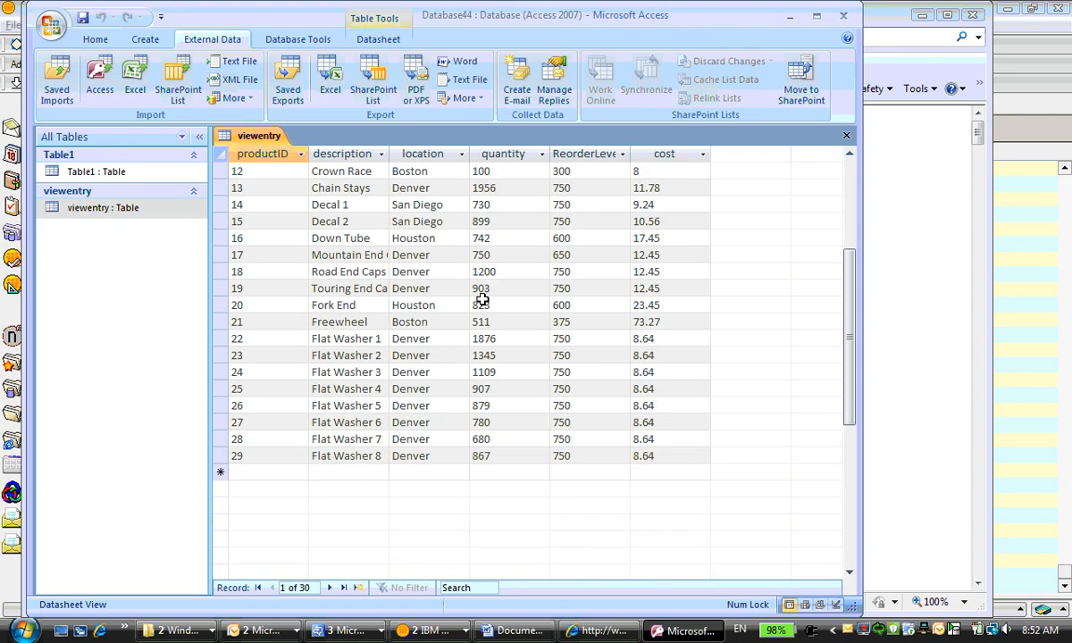
scroll(482, 300, "up", 3)
scroll(482, 300, "down", 1)
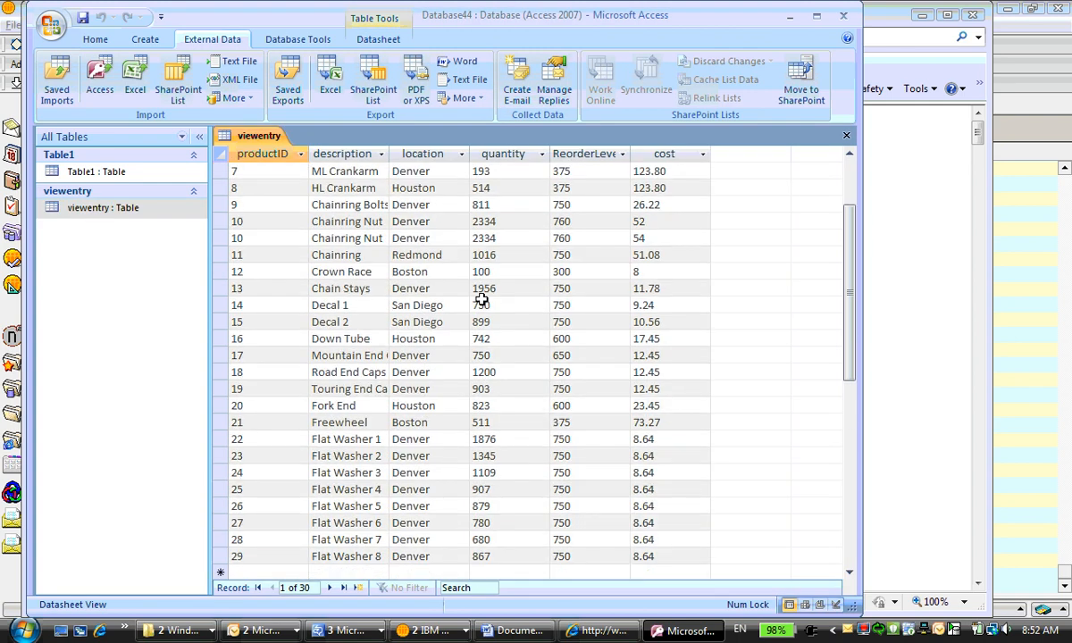
scroll(482, 300, "up", 1)
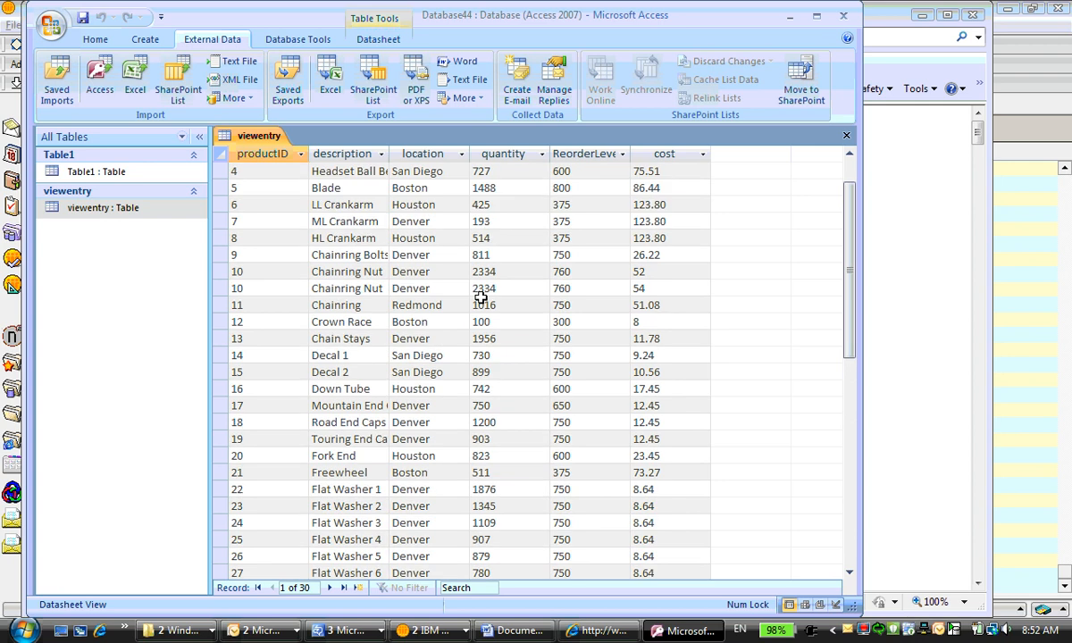
scroll(482, 297, "down", 1)
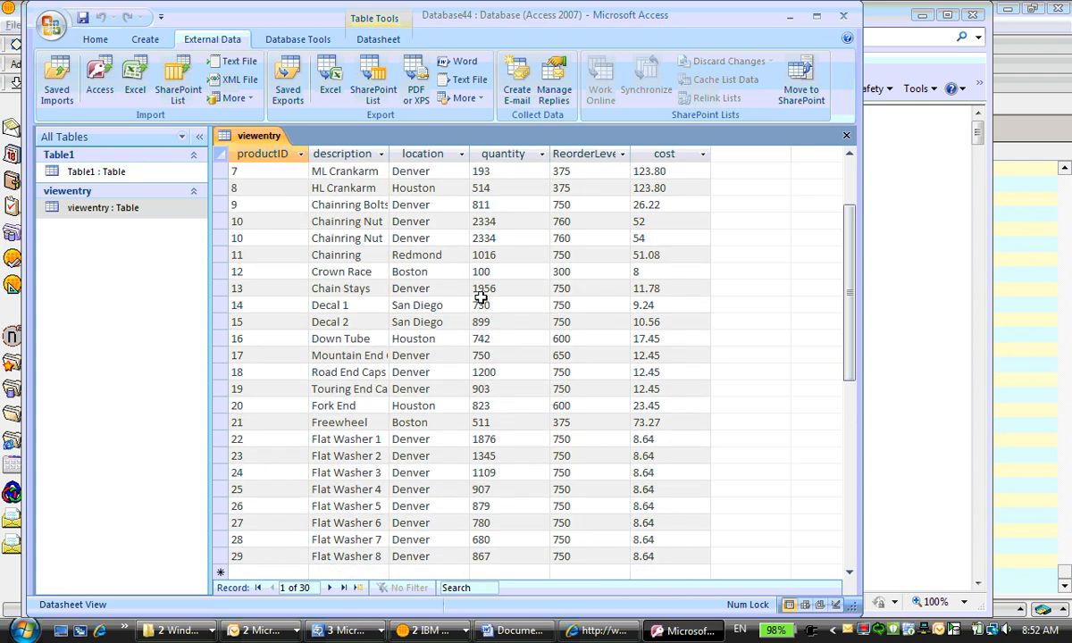
scroll(480, 297, "up", 1)
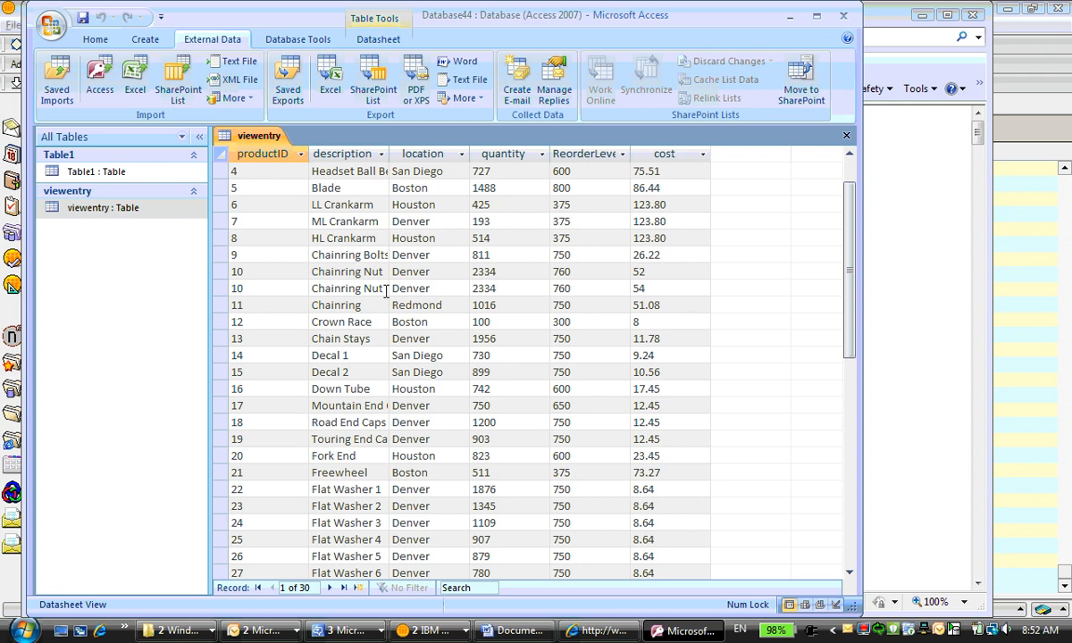
Export the viewentry table to the Demo SharePoint site as a new list named "video demo", opening it when finished
left_click(375, 89)
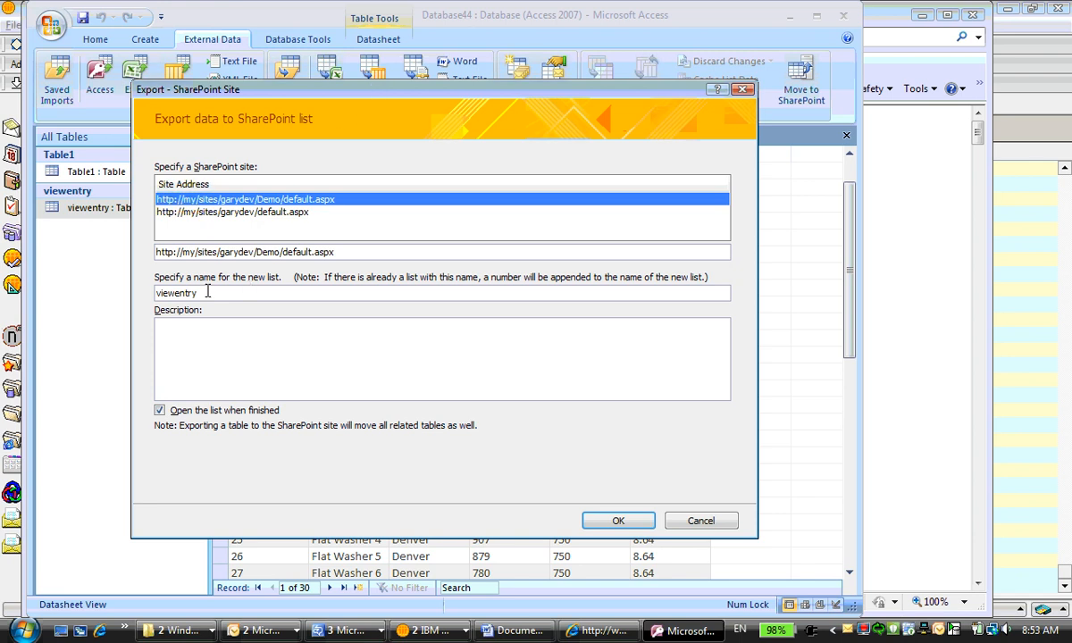
left_click_drag(198, 293, 127, 275)
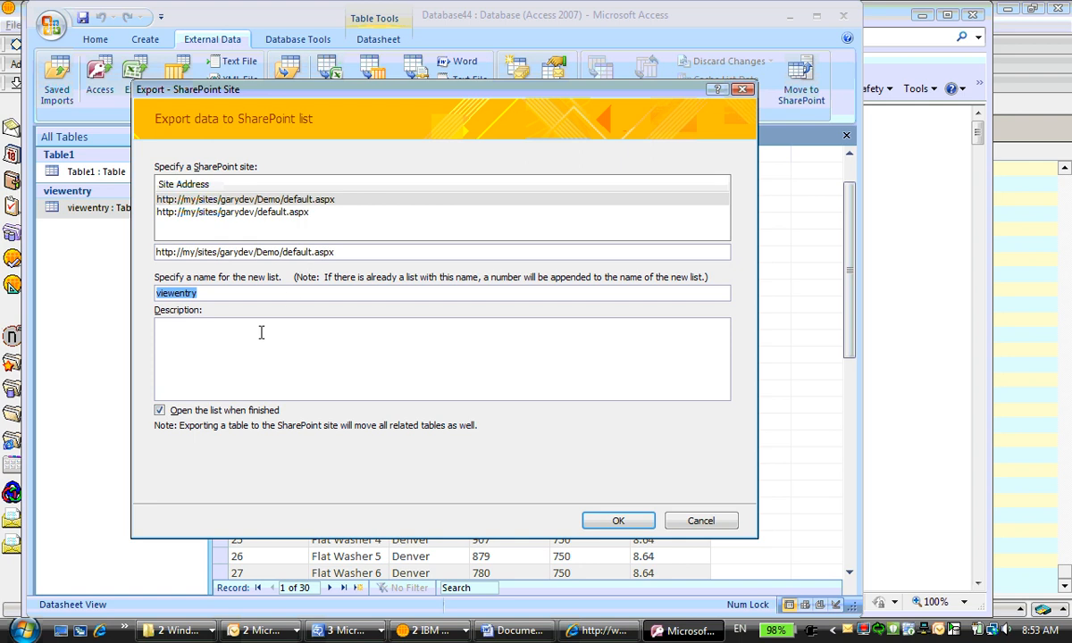
type("vide")
key("BackSpace")
type("eo demo")
left_click(617, 521)
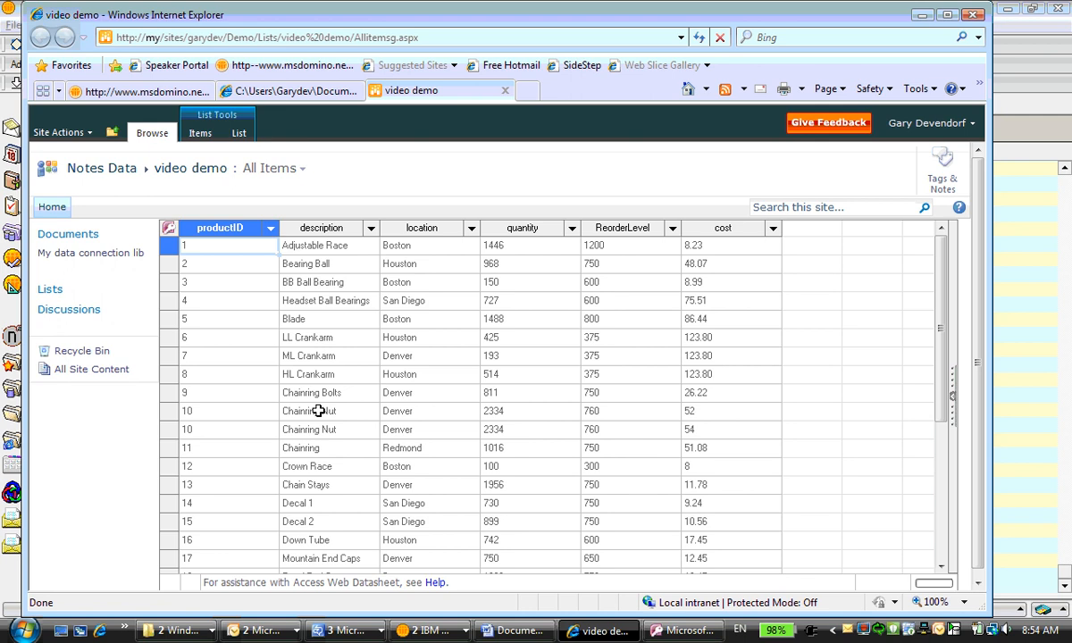
Review the XSLT-readviewentries.xsl stylesheet in the browser and return to the video demo list
left_click(282, 92)
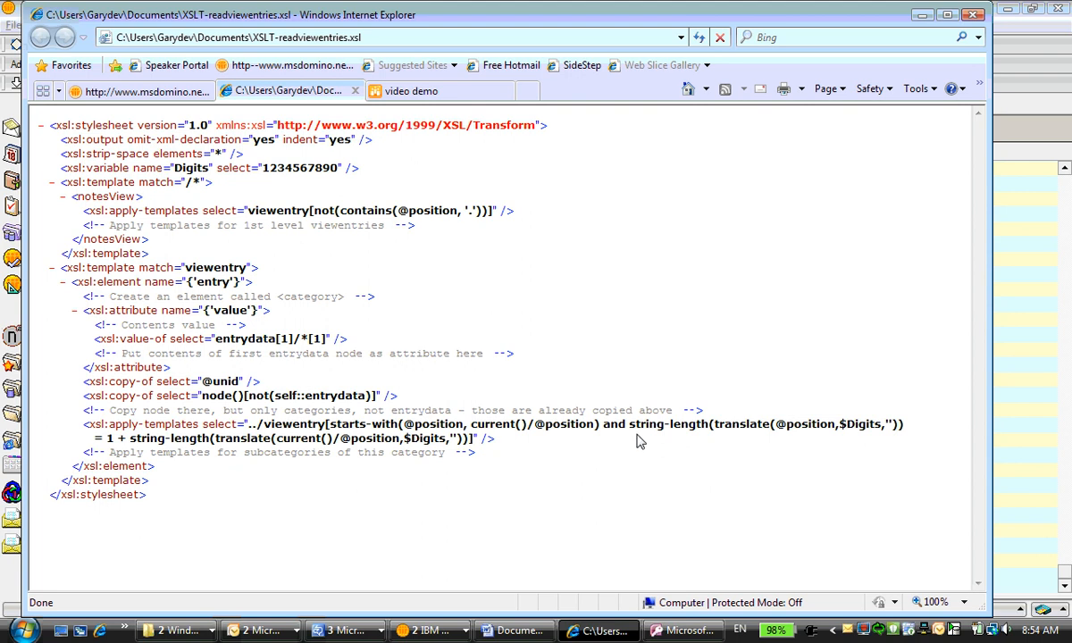
left_click(435, 96)
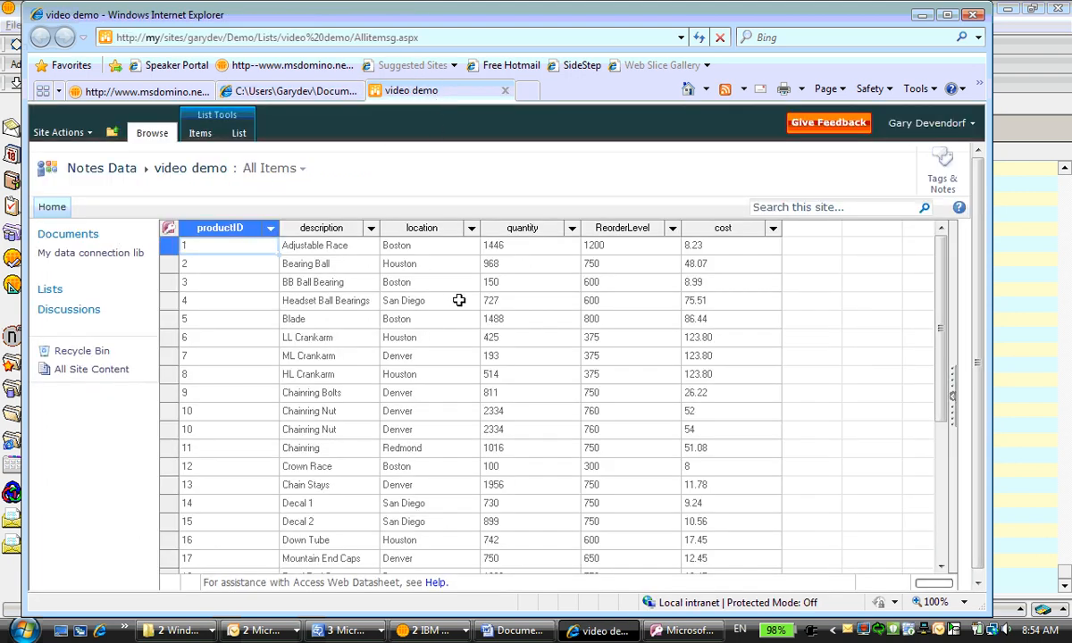